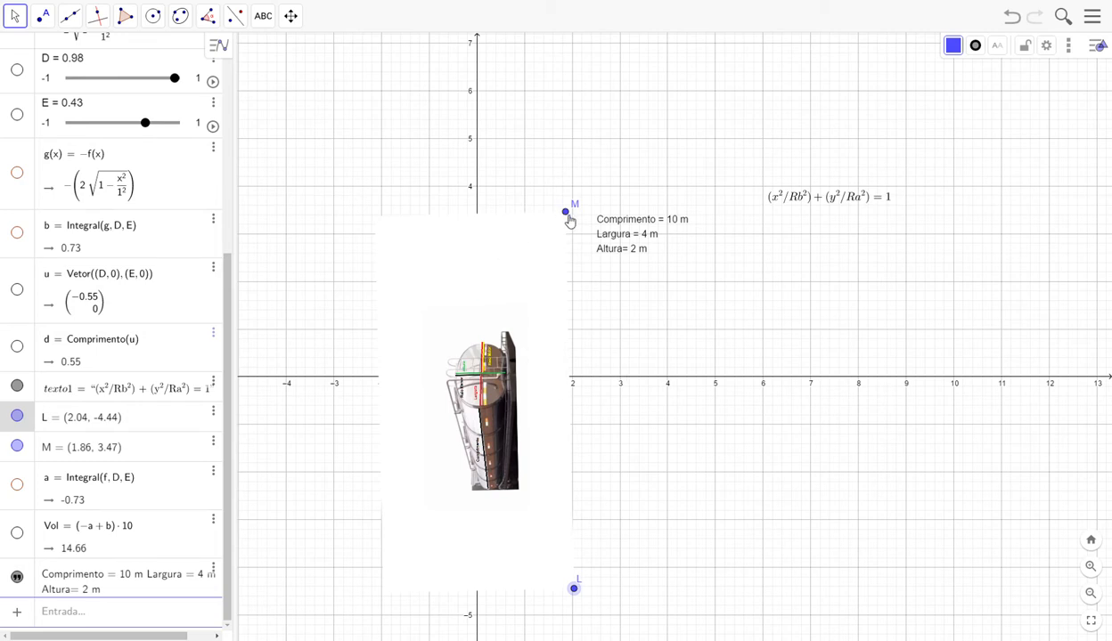
Lay the tanker image horizontally below the x-axis, and move the dimensions note and the ellipse equation up and away from it.
{"action": "left_click_drag", "start_coordinate": [568, 213], "coordinate": [977, 573]}
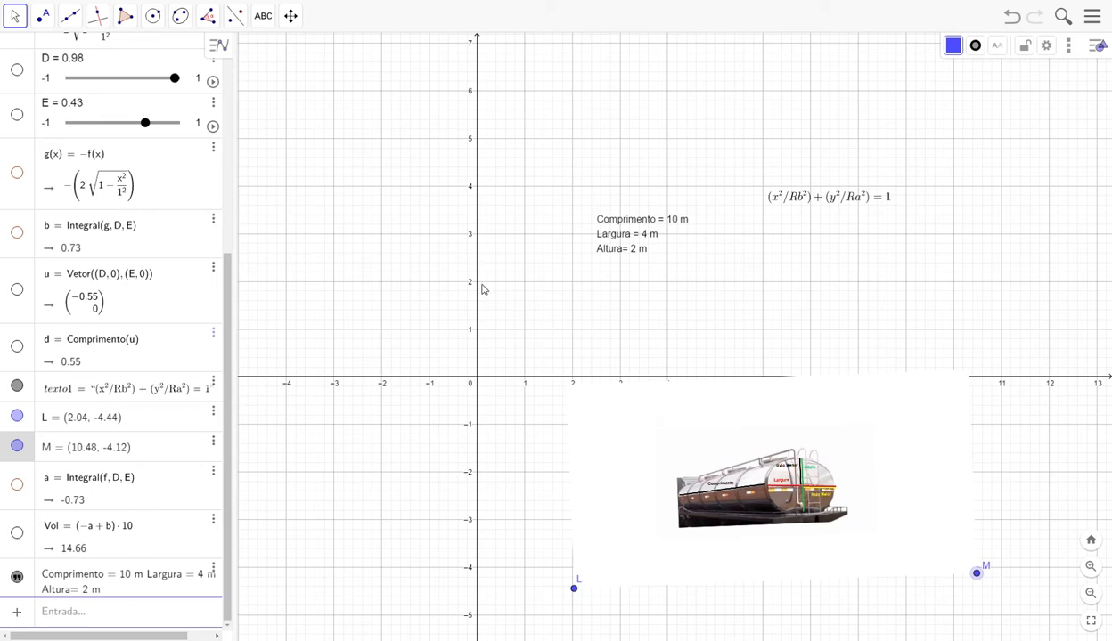
{"action": "left_click_drag", "start_coordinate": [640, 236], "coordinate": [818, 99]}
{"action": "left_click_drag", "start_coordinate": [834, 198], "coordinate": [966, 184]}
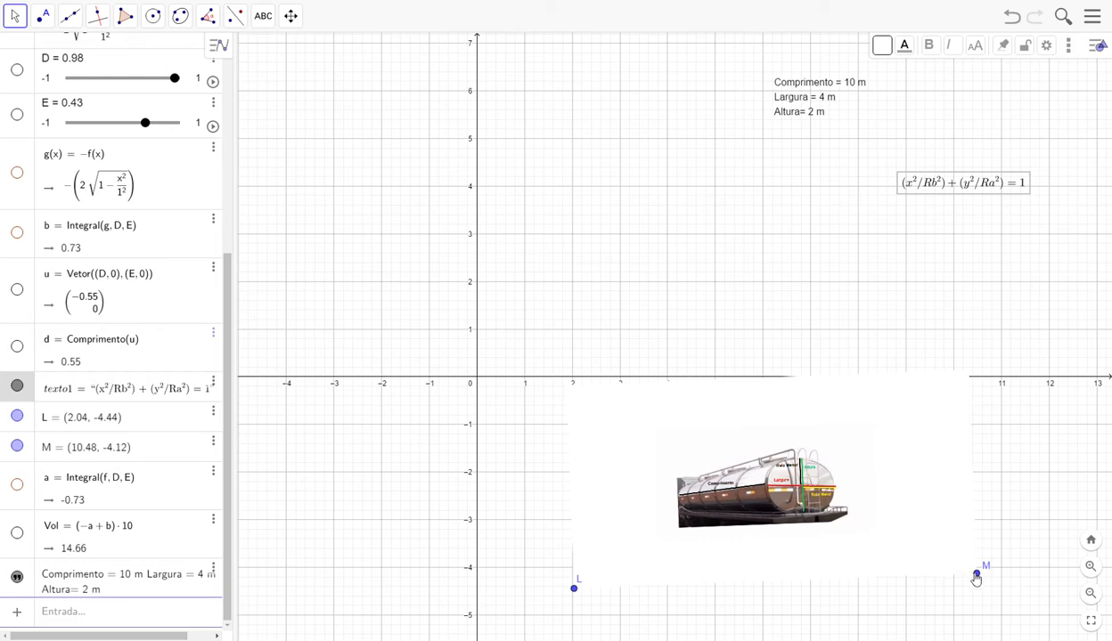
Resize and reposition the tanker image below the x-axis, with corners L at about (2.55, -5.92) and M at about (10.73, -4.88).
{"action": "left_click_drag", "start_coordinate": [978, 574], "coordinate": [563, 190]}
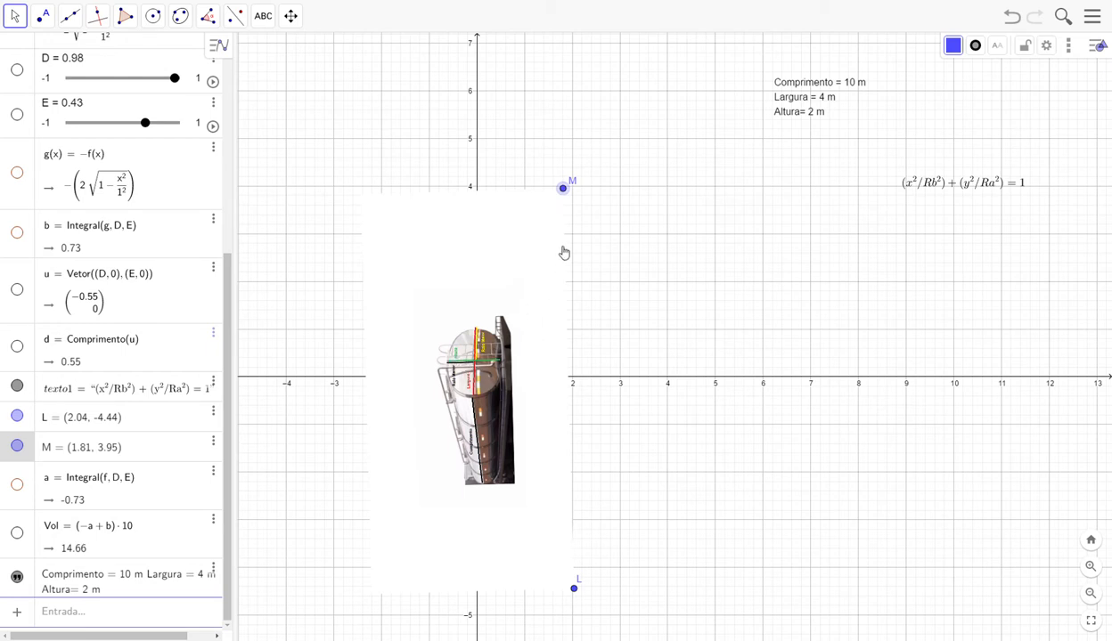
{"action": "mouse_move", "coordinate": [496, 352]}
{"action": "left_mouse_down"}
{"action": "mouse_move", "coordinate": [467, 358]}
{"action": "mouse_move", "coordinate": [503, 371]}
{"action": "left_mouse_up"}
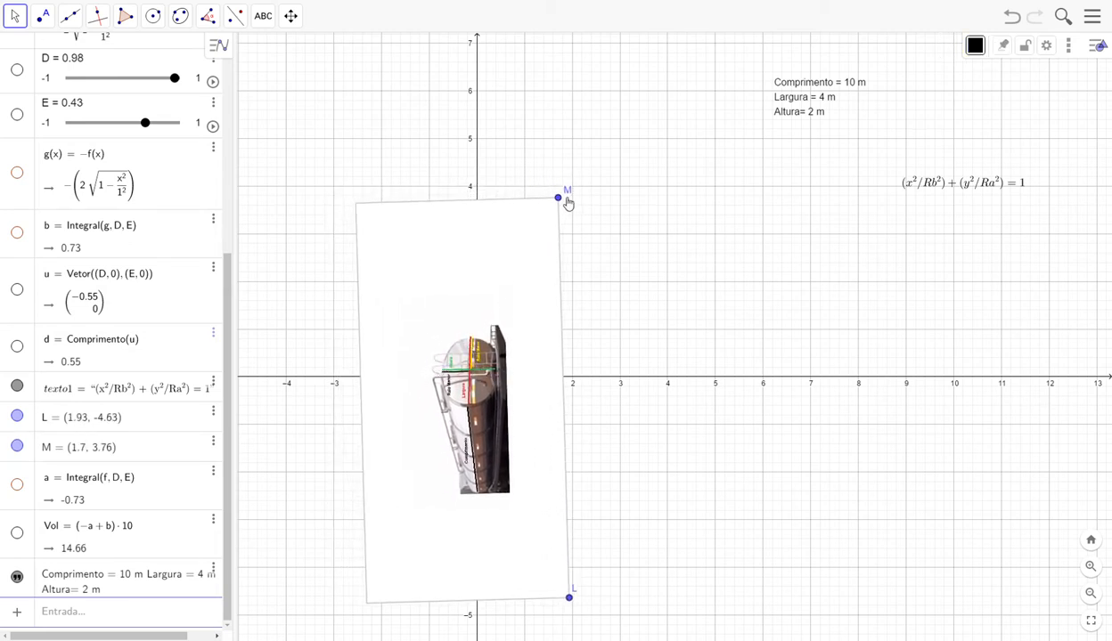
{"action": "left_click_drag", "start_coordinate": [561, 199], "coordinate": [1063, 595]}
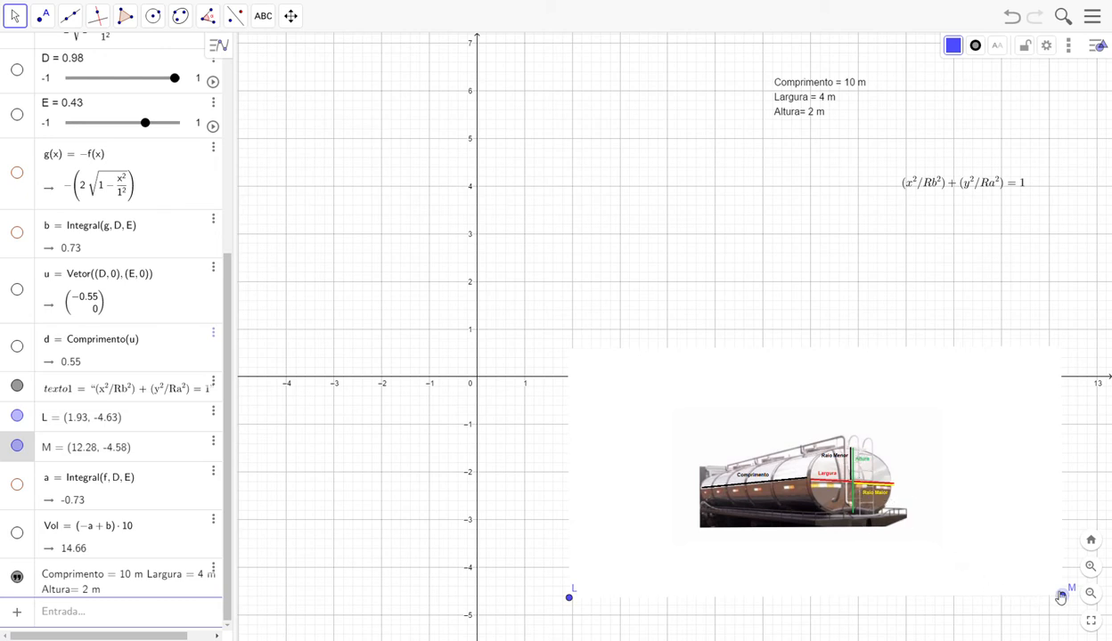
{"action": "left_click_drag", "start_coordinate": [1062, 595], "coordinate": [962, 545]}
{"action": "left_click_drag", "start_coordinate": [876, 503], "coordinate": [893, 565]}
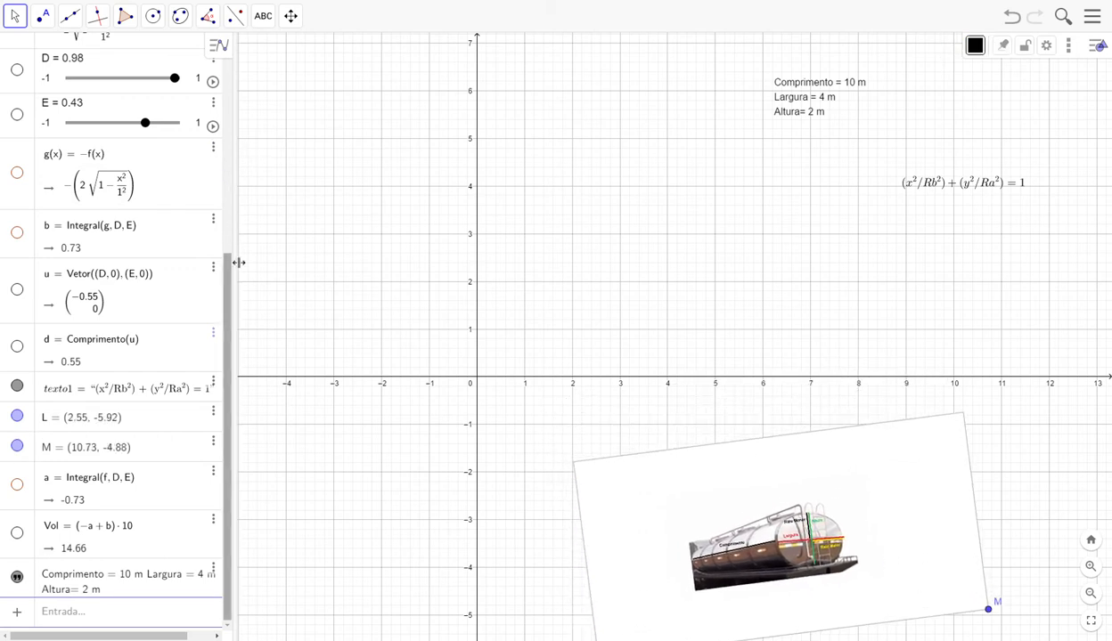
Show points A, B and C together with the ellipse c defined by them in the graphics view.
{"action": "left_click_drag", "start_coordinate": [228, 273], "coordinate": [228, 70]}
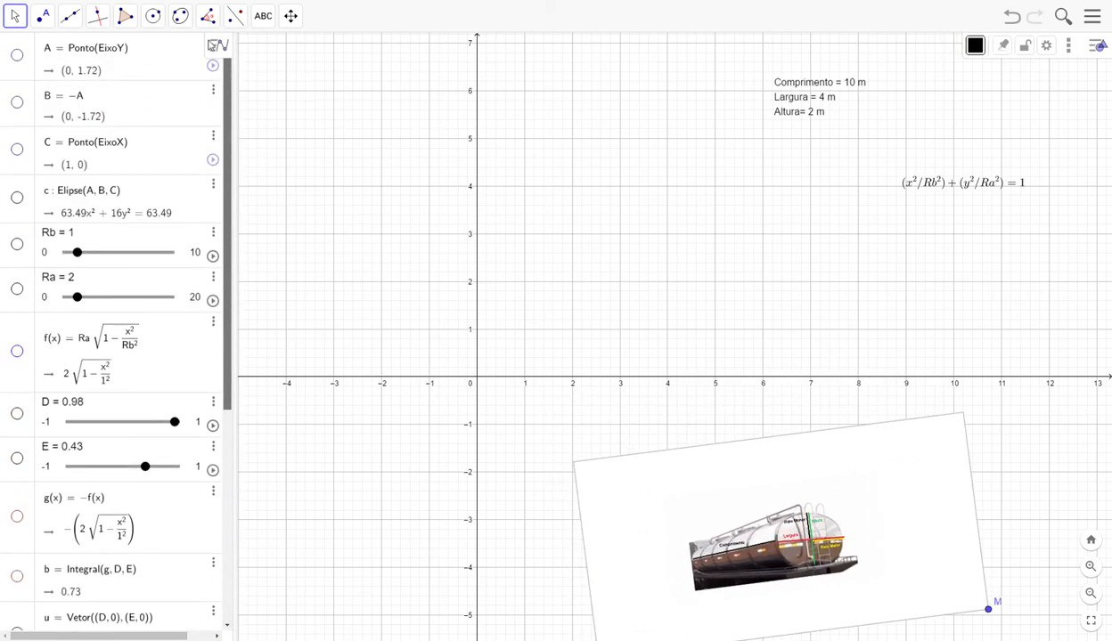
{"action": "left_click", "coordinate": [17, 55]}
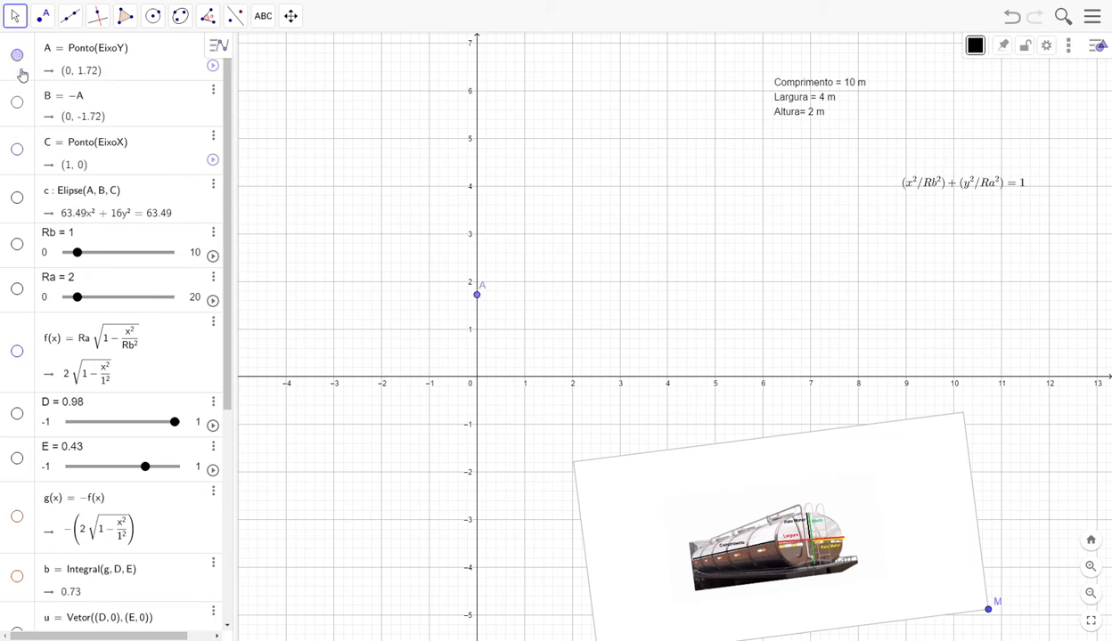
{"action": "left_click", "coordinate": [17, 103]}
{"action": "left_click", "coordinate": [18, 148]}
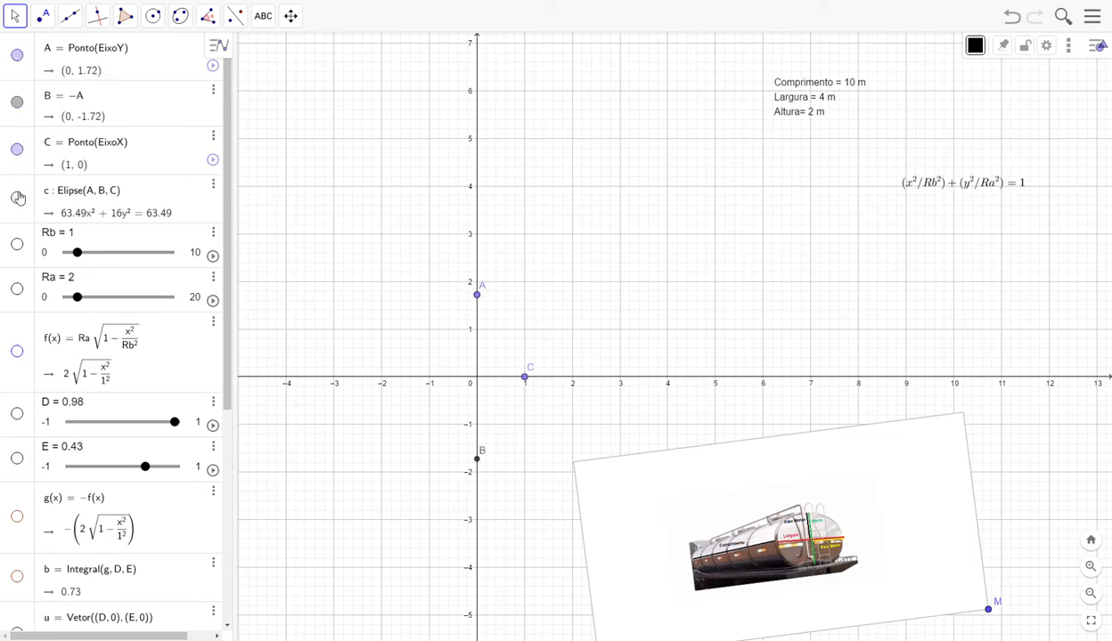
{"action": "left_click", "coordinate": [17, 198]}
{"action": "scroll", "coordinate": [702, 309], "scroll_direction": "up", "scroll_amount": 5}
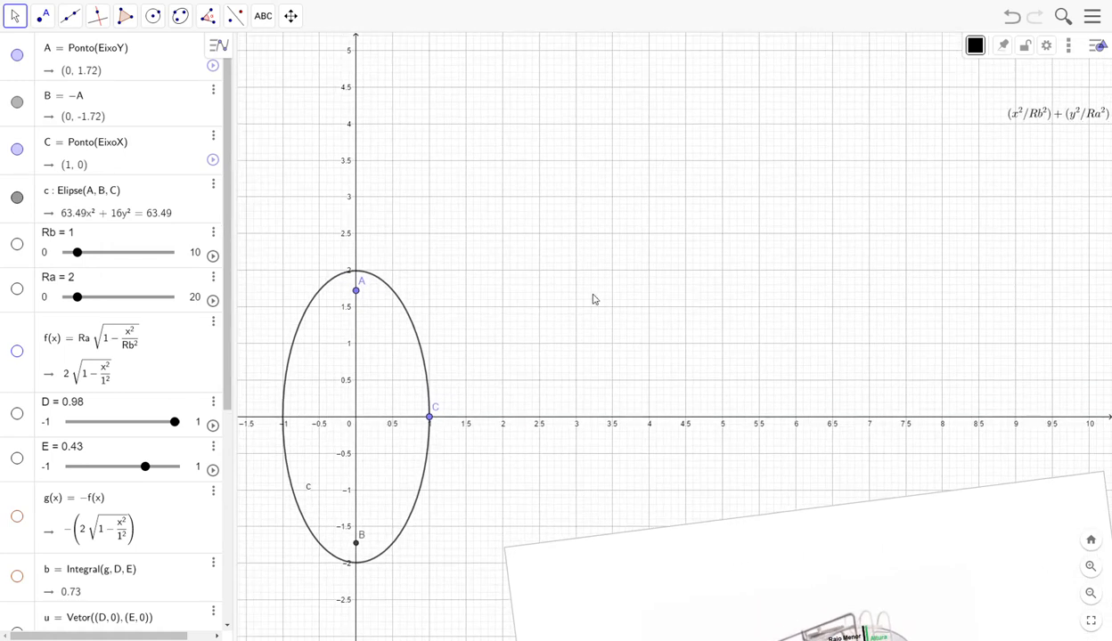
{"action": "left_click_drag", "start_coordinate": [713, 209], "coordinate": [870, 181]}
{"action": "scroll", "coordinate": [870, 180], "scroll_direction": "up", "scroll_amount": 2}
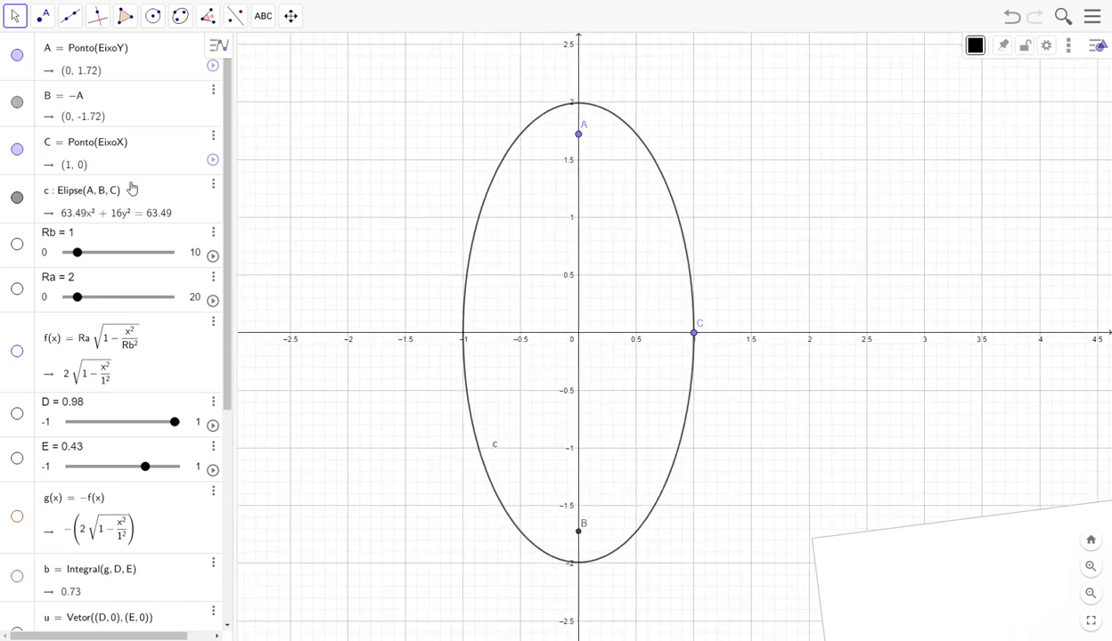
{"action": "left_click_drag", "start_coordinate": [995, 185], "coordinate": [817, 233]}
Move the ellipse equation text to the negative-x side of the ellipse, just above the x-axis.
{"action": "scroll", "coordinate": [817, 232], "scroll_direction": "down", "scroll_amount": 10}
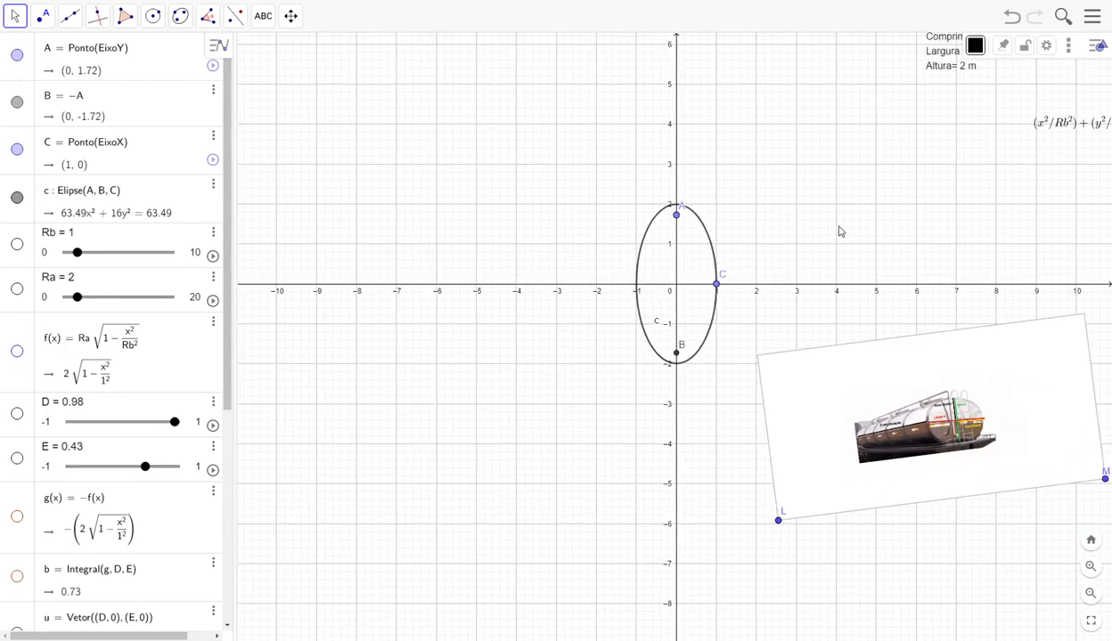
{"action": "left_click_drag", "start_coordinate": [1059, 139], "coordinate": [579, 233]}
{"action": "scroll", "coordinate": [809, 174], "scroll_direction": "up", "scroll_amount": 10}
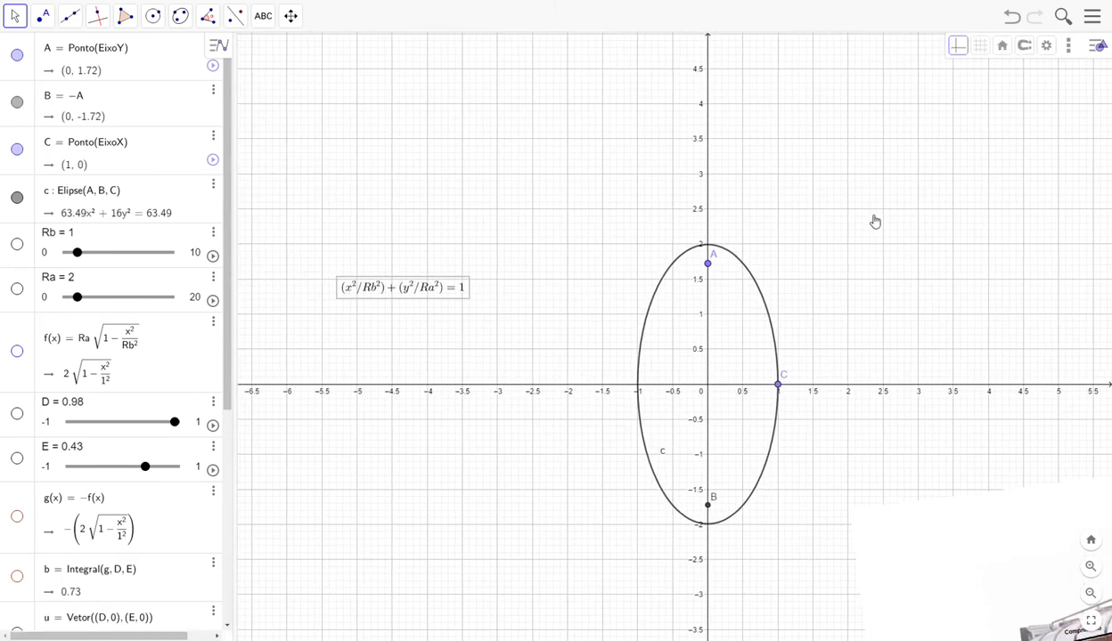
{"action": "left_click_drag", "start_coordinate": [499, 291], "coordinate": [602, 317]}
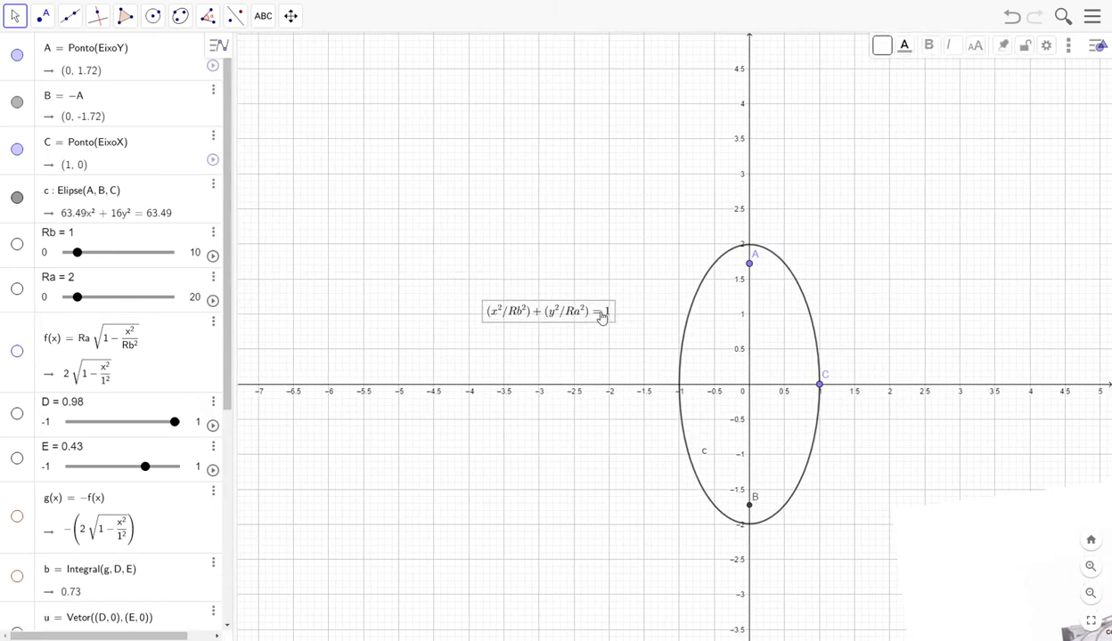
{"action": "scroll", "coordinate": [838, 267], "scroll_direction": "up", "scroll_amount": 2}
{"action": "left_click_drag", "start_coordinate": [849, 258], "coordinate": [818, 155]}
{"action": "left_click_drag", "start_coordinate": [497, 217], "coordinate": [563, 241]}
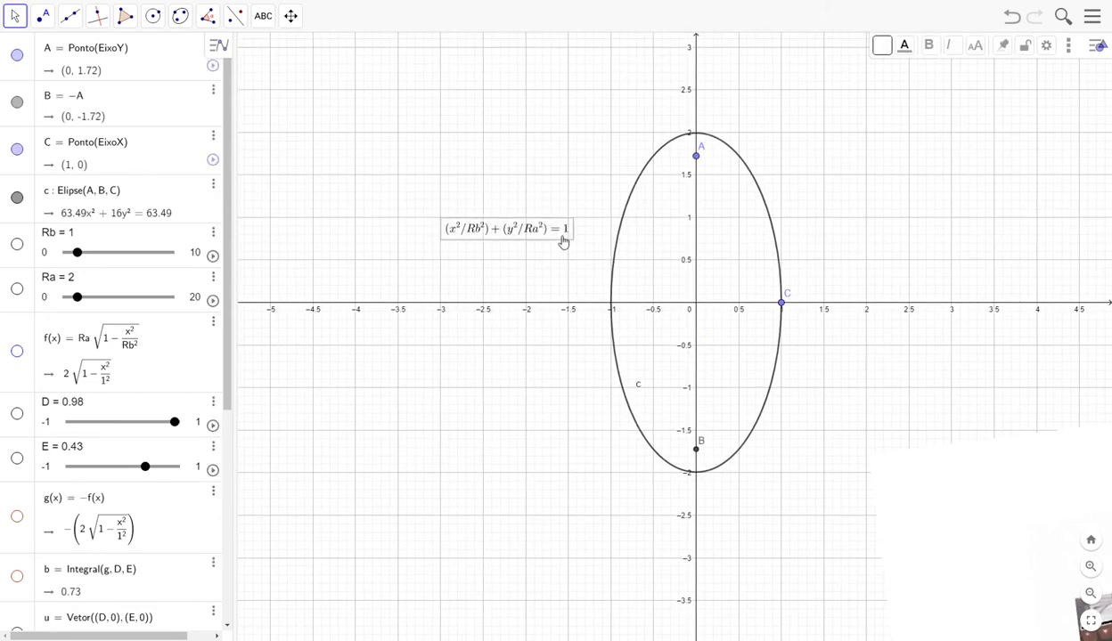
{"action": "scroll", "coordinate": [898, 176], "scroll_direction": "up", "scroll_amount": 3}
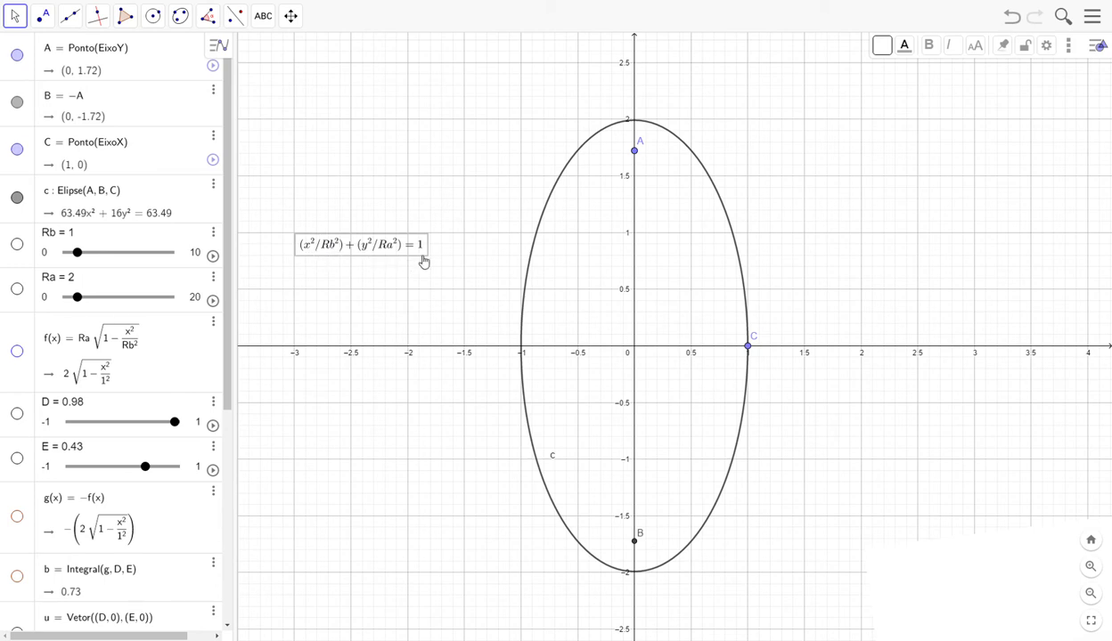
Show the Rb and Ra sliders and the function f(x) for the ellipse's upper half in the graphics view.
{"action": "left_click", "coordinate": [16, 245]}
{"action": "left_click", "coordinate": [18, 290]}
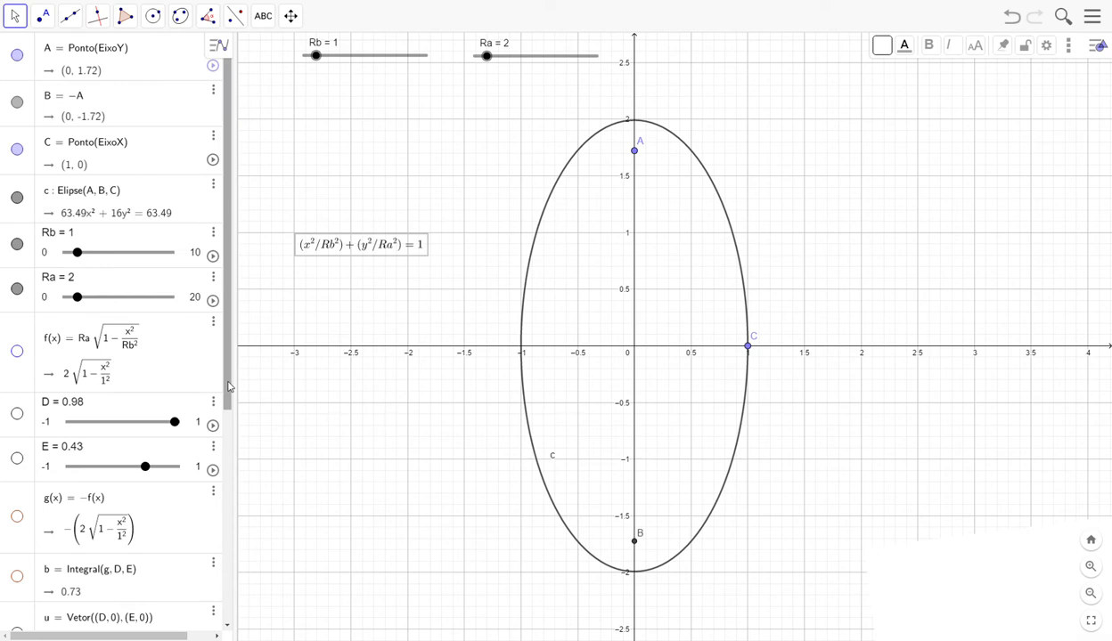
{"action": "left_click_drag", "start_coordinate": [228, 386], "coordinate": [232, 494]}
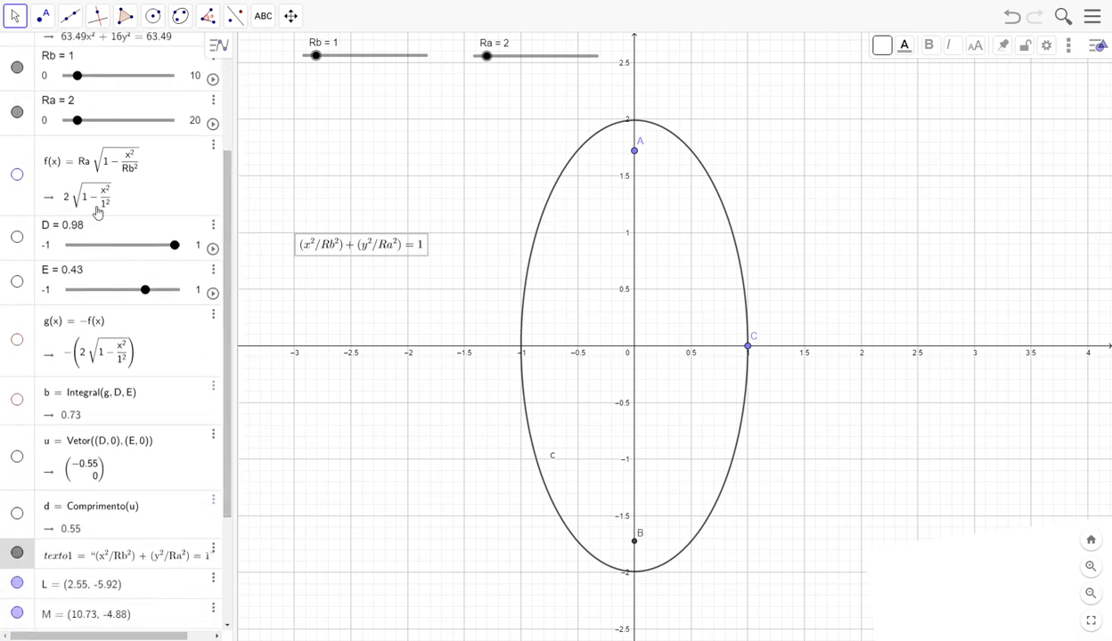
{"action": "left_click", "coordinate": [17, 175]}
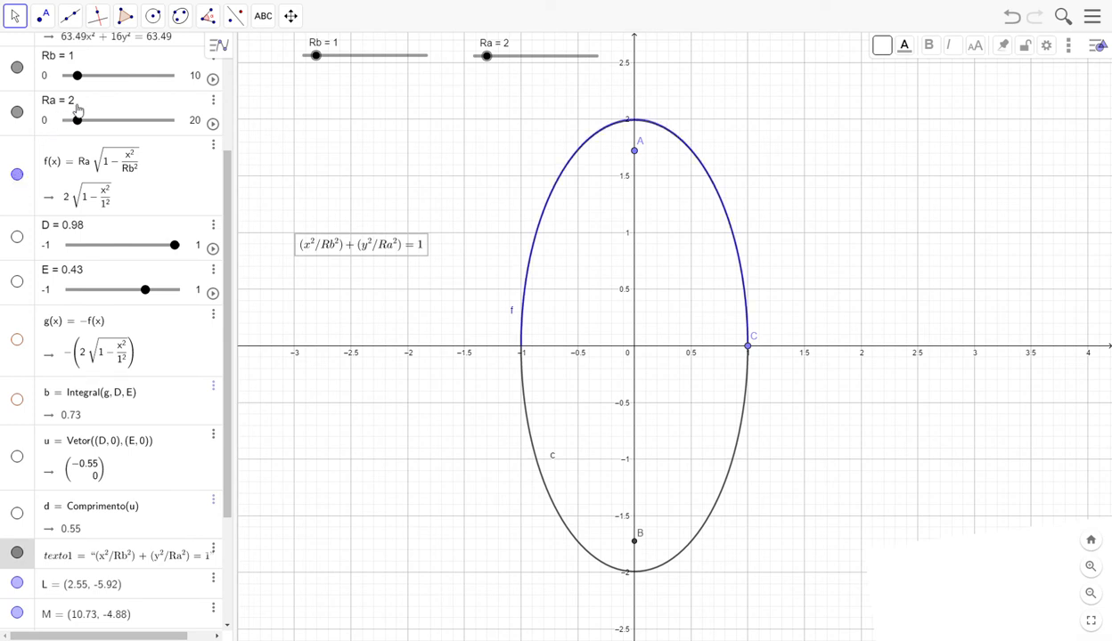
Hide point C and the ellipse c in the graphics view.
{"action": "left_click_drag", "start_coordinate": [221, 163], "coordinate": [225, 67]}
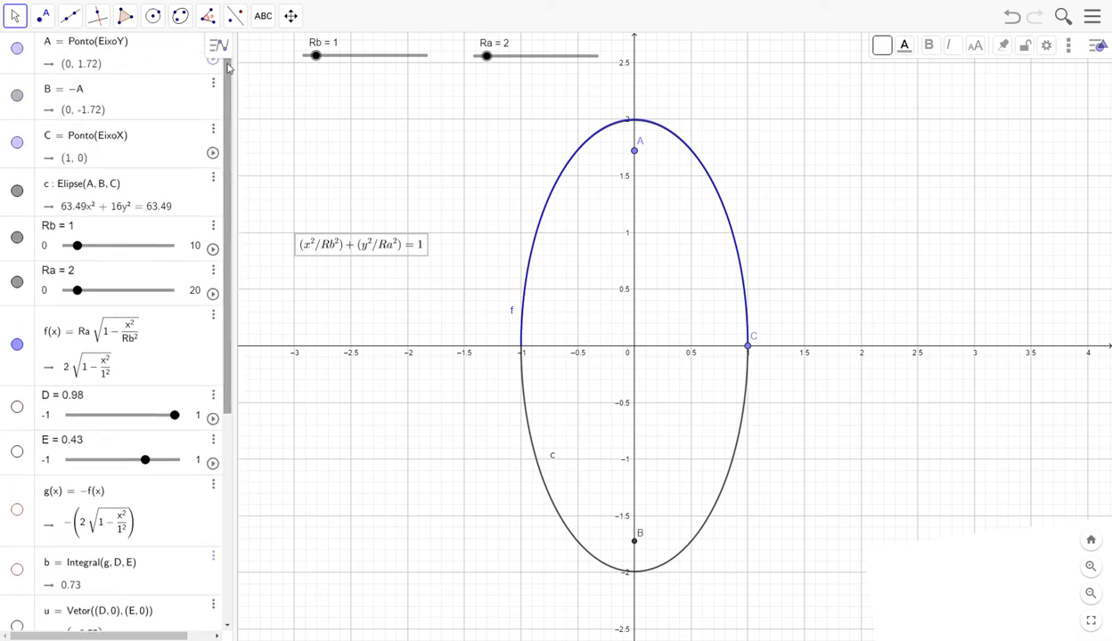
{"action": "left_click", "coordinate": [17, 144]}
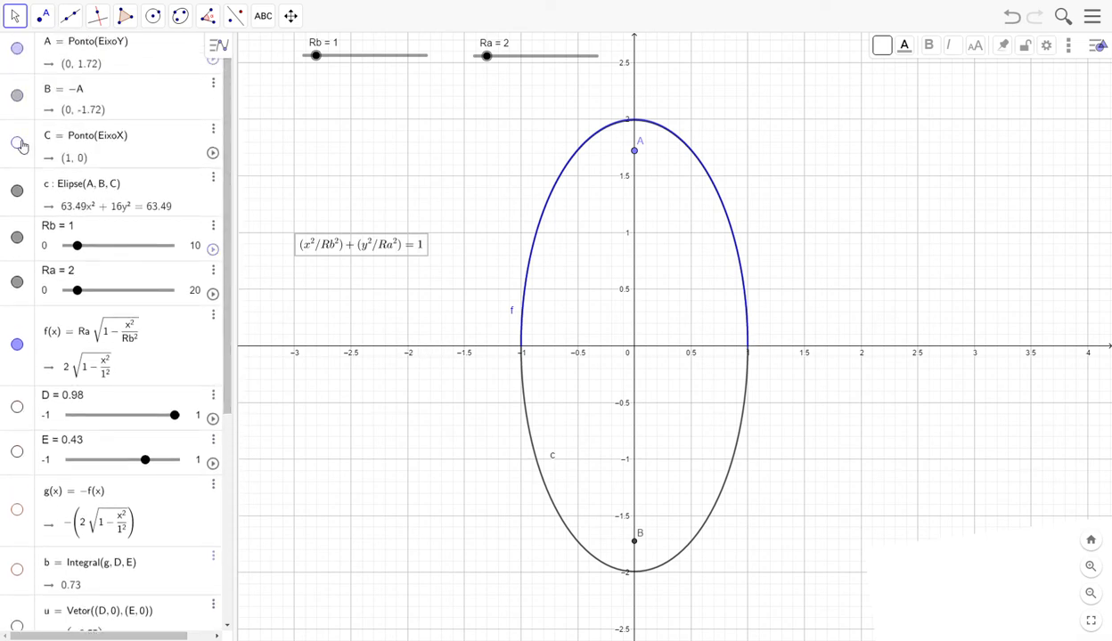
{"action": "left_click", "coordinate": [17, 191]}
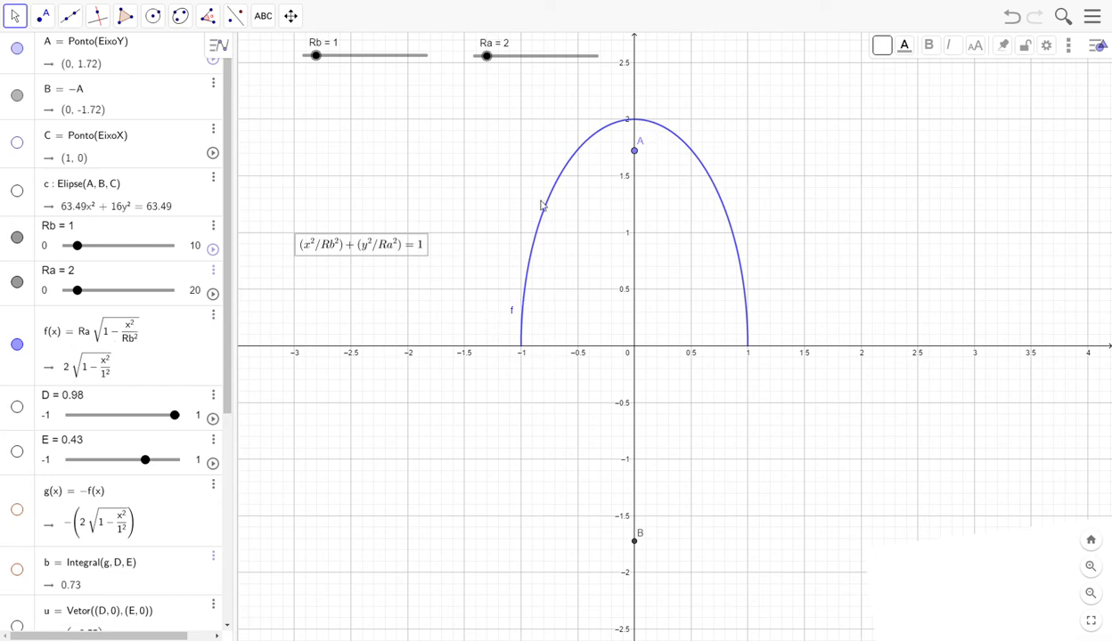
{"action": "left_click", "coordinate": [17, 192]}
{"action": "left_click", "coordinate": [18, 192]}
Show the function g(x) = -f(x) for the lower half, together with the sliders D and E.
{"action": "left_click_drag", "start_coordinate": [227, 371], "coordinate": [229, 531]}
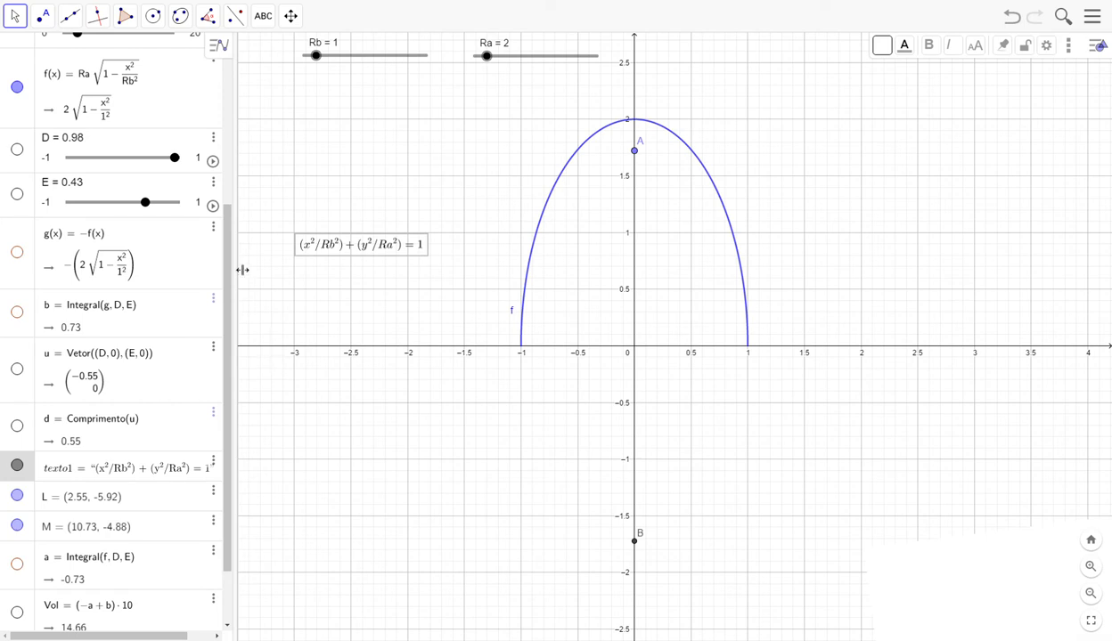
{"action": "left_click", "coordinate": [17, 253]}
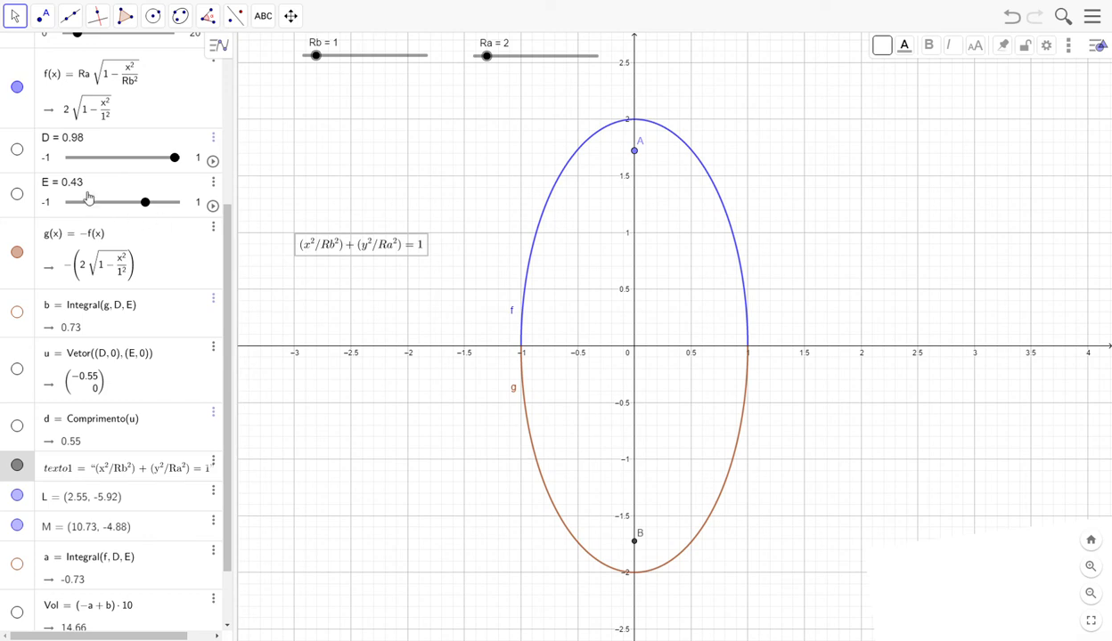
{"action": "left_click", "coordinate": [17, 193]}
{"action": "left_click", "coordinate": [17, 149]}
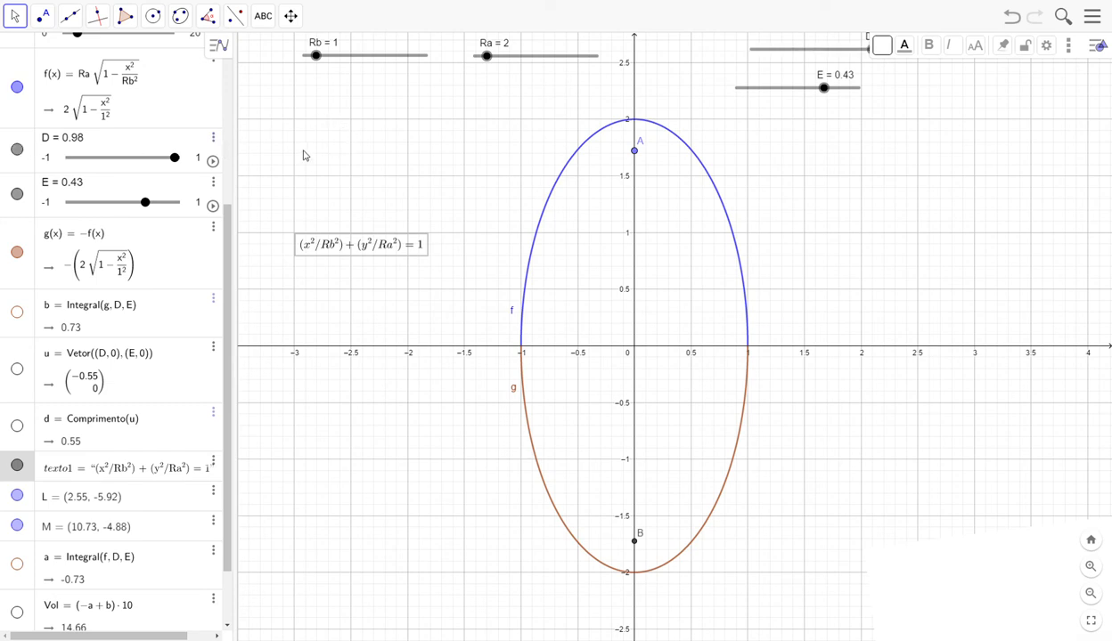
Show the vector u from (D, 0) to (E, 0) and make its length d visible.
{"action": "left_click_drag", "start_coordinate": [906, 241], "coordinate": [864, 271]}
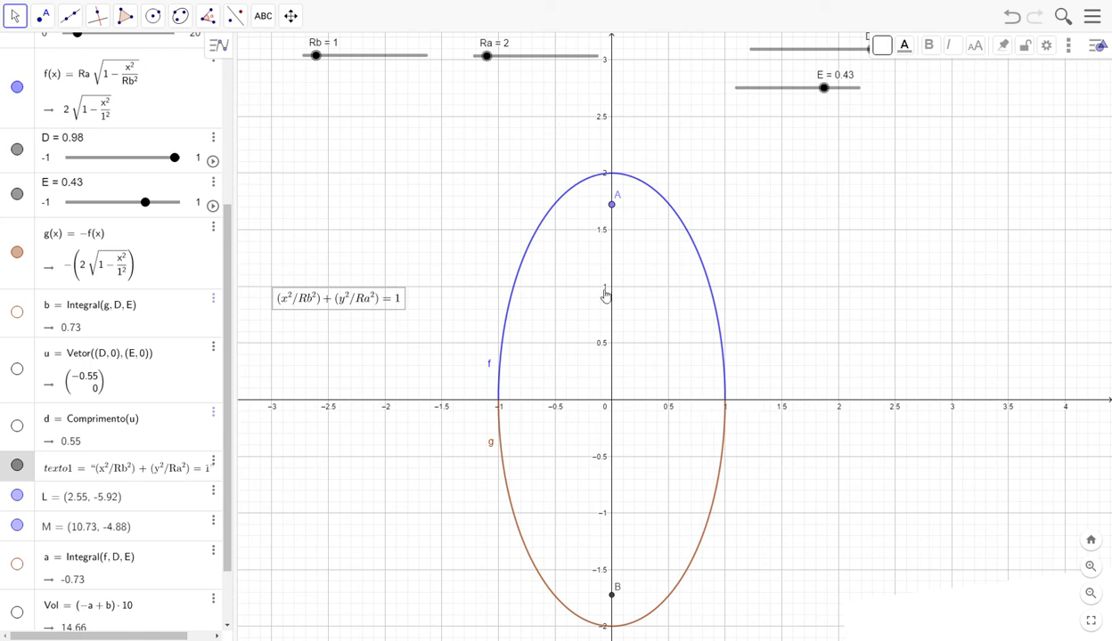
{"action": "left_click_drag", "start_coordinate": [226, 335], "coordinate": [227, 342]}
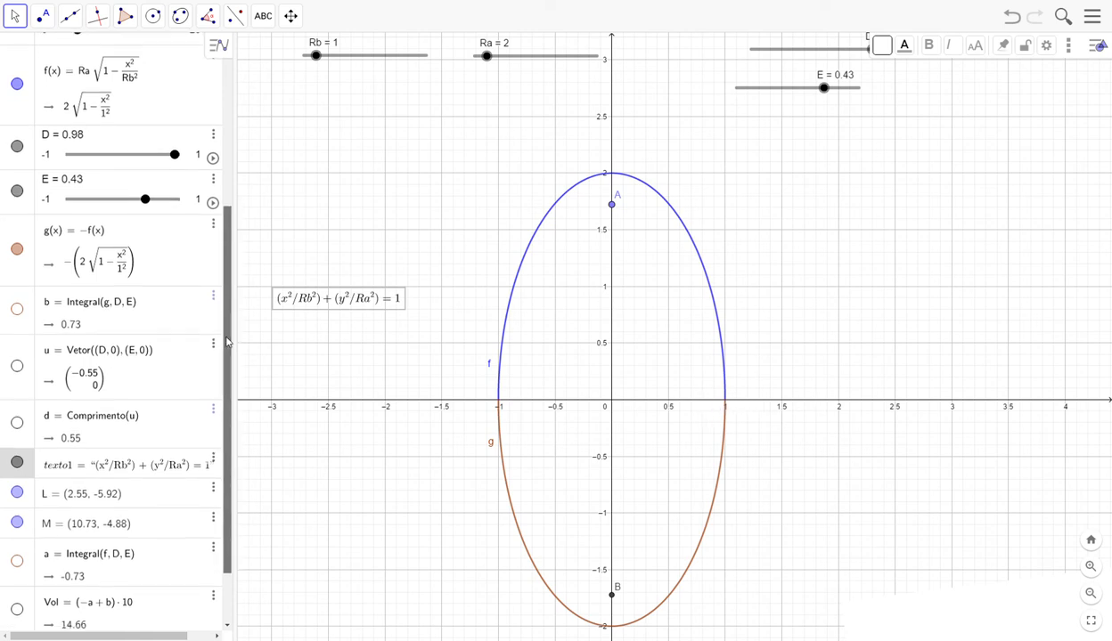
{"action": "scroll", "coordinate": [227, 342], "scroll_direction": "down", "scroll_amount": 2}
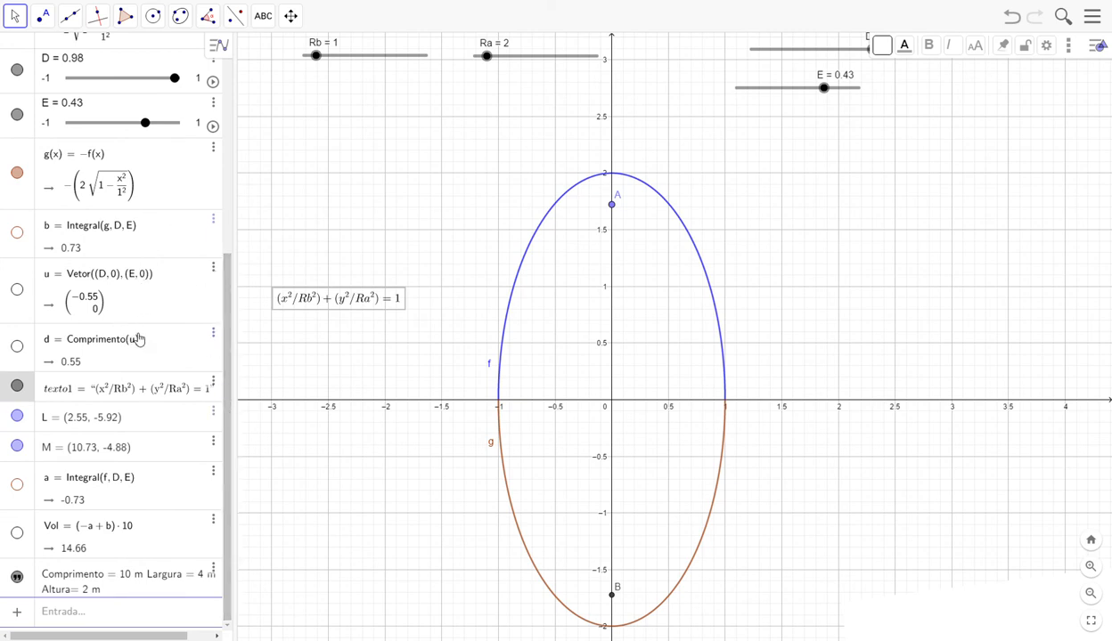
{"action": "left_click", "coordinate": [18, 290]}
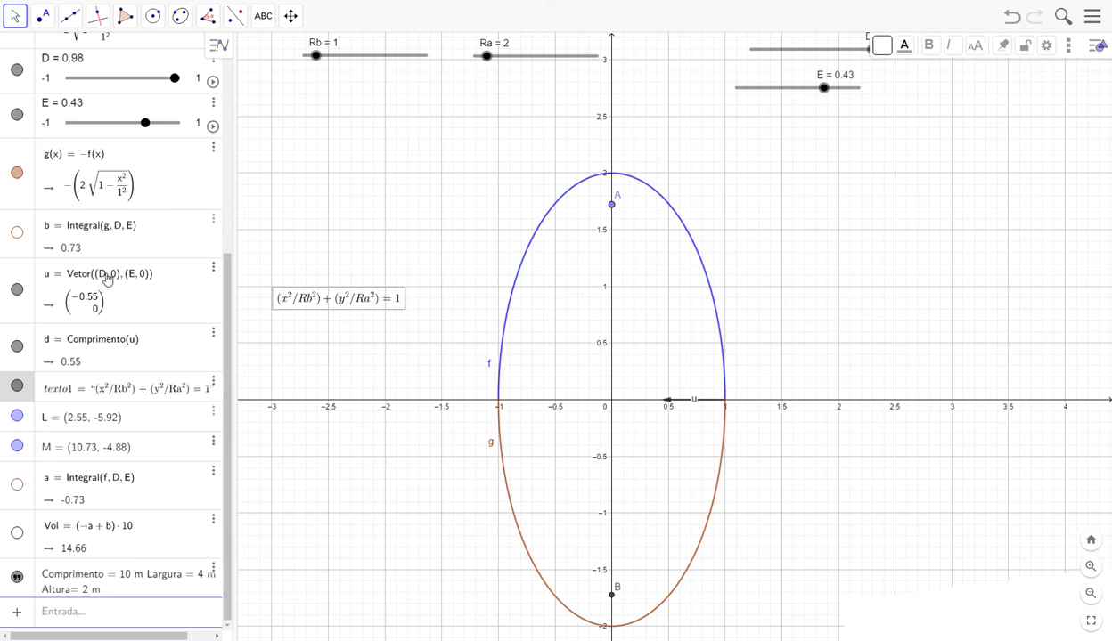
Vary slider E to 0.79, bring it back near 0, and fine-tune it to -0.04.
{"action": "left_click_drag", "start_coordinate": [891, 146], "coordinate": [892, 166]}
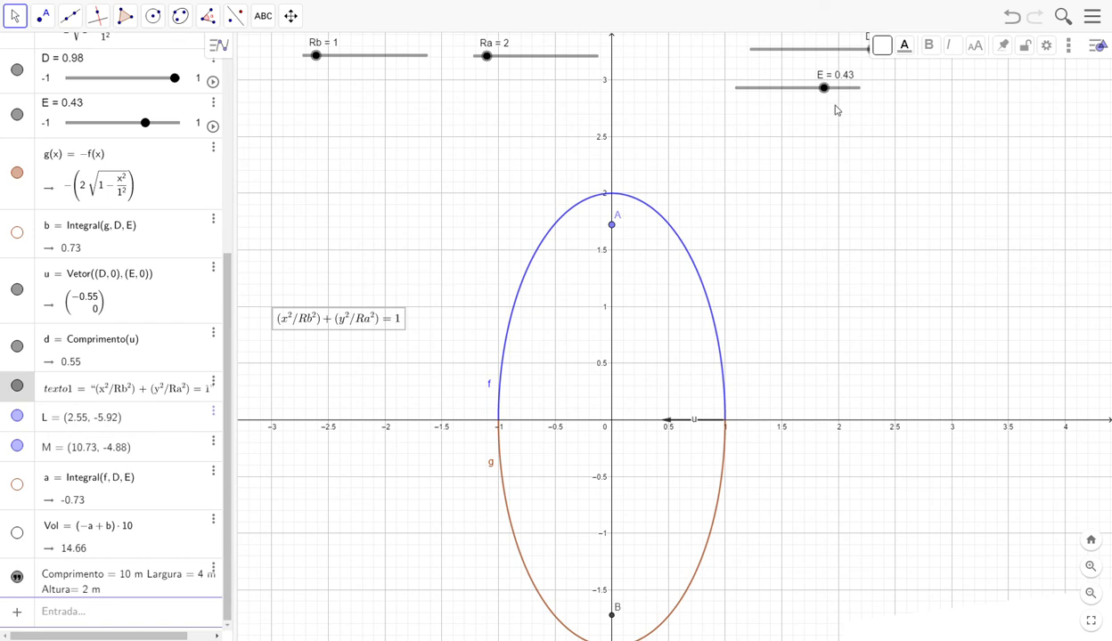
{"action": "mouse_move", "coordinate": [824, 88]}
{"action": "left_mouse_down"}
{"action": "mouse_move", "coordinate": [791, 89]}
{"action": "mouse_move", "coordinate": [847, 90]}
{"action": "left_mouse_up"}
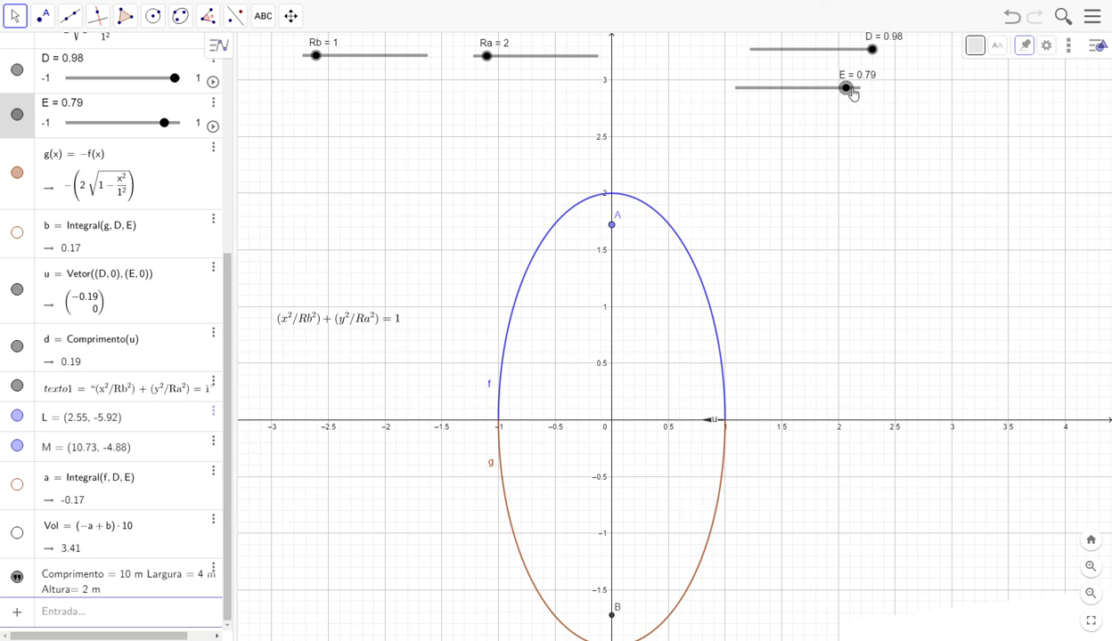
{"action": "left_click_drag", "start_coordinate": [851, 92], "coordinate": [801, 98]}
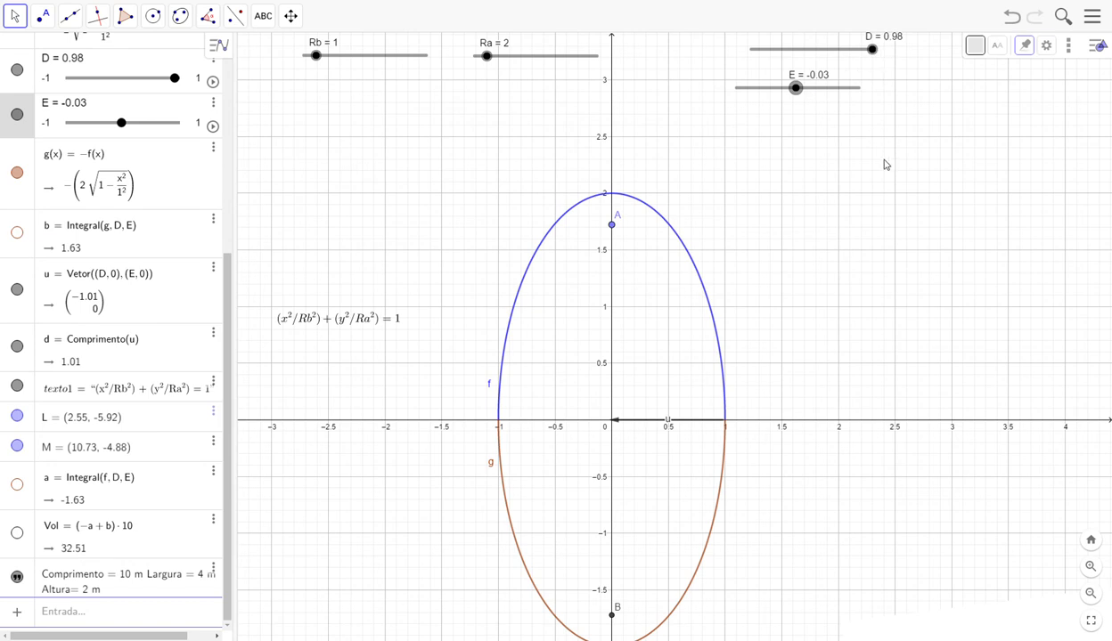
{"action": "left_click_drag", "start_coordinate": [798, 89], "coordinate": [803, 96]}
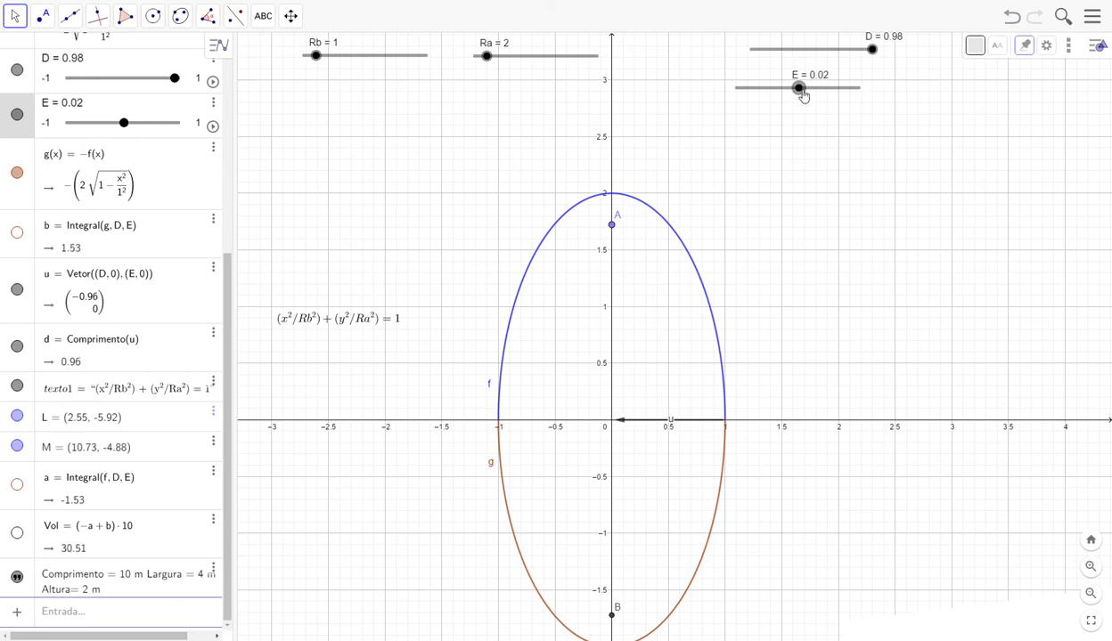
{"action": "left_click_drag", "start_coordinate": [803, 95], "coordinate": [800, 93]}
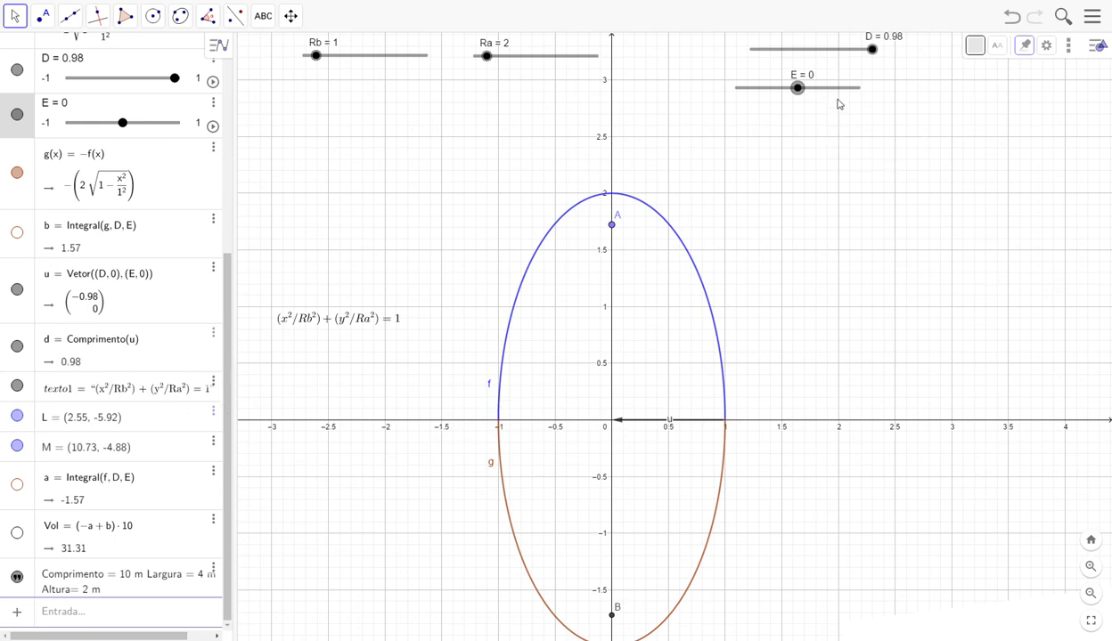
{"action": "left_click_drag", "start_coordinate": [802, 94], "coordinate": [801, 94]}
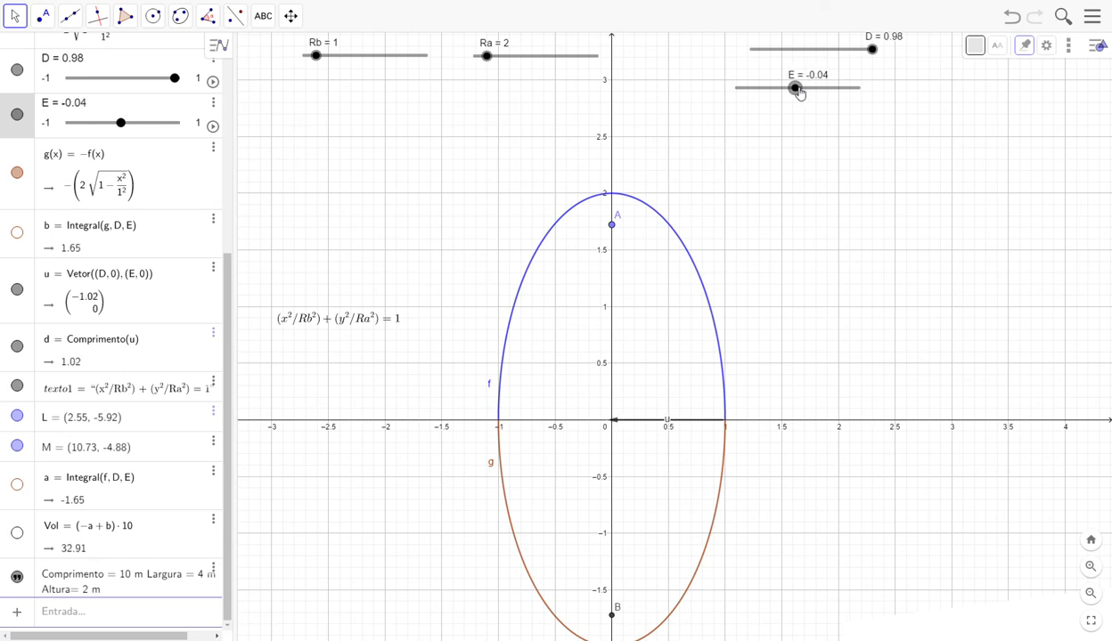
Fine-tune slider E to -0.02 so that vector u ends close to the ellipse's vertical axis.
{"action": "left_click_drag", "start_coordinate": [800, 95], "coordinate": [801, 93]}
{"action": "left_click_drag", "start_coordinate": [801, 93], "coordinate": [801, 92]}
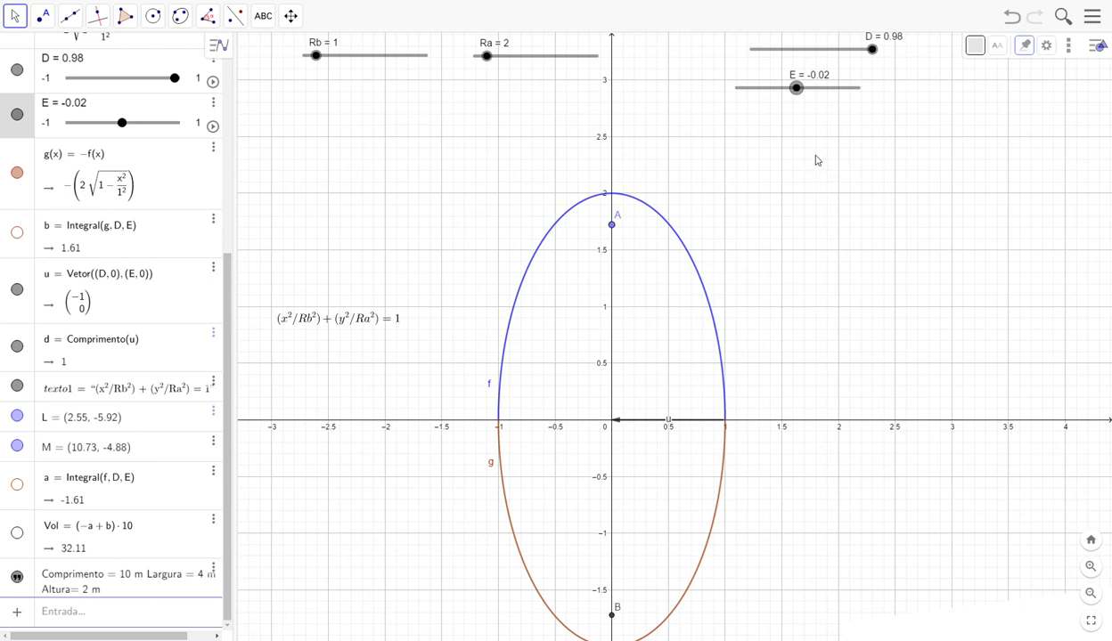
Show the integrals a = Integral(f, D, E) and b = Integral(g, D, E) as shaded areas in the graphics view.
{"action": "scroll", "coordinate": [924, 201], "scroll_direction": "up", "scroll_amount": 1}
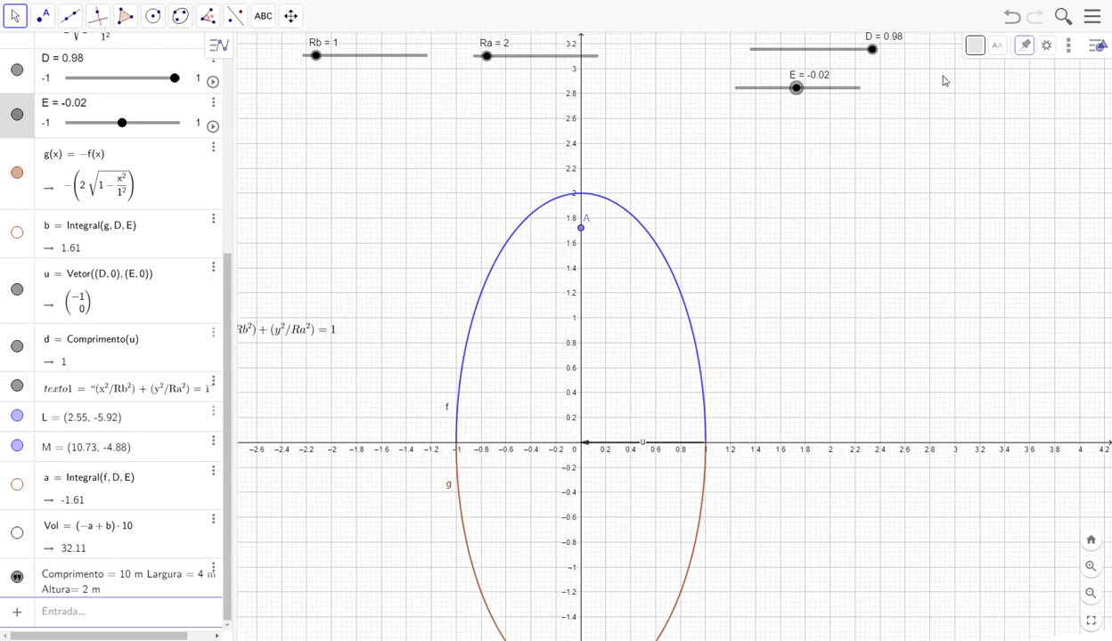
{"action": "scroll", "coordinate": [896, 129], "scroll_direction": "down", "scroll_amount": 1}
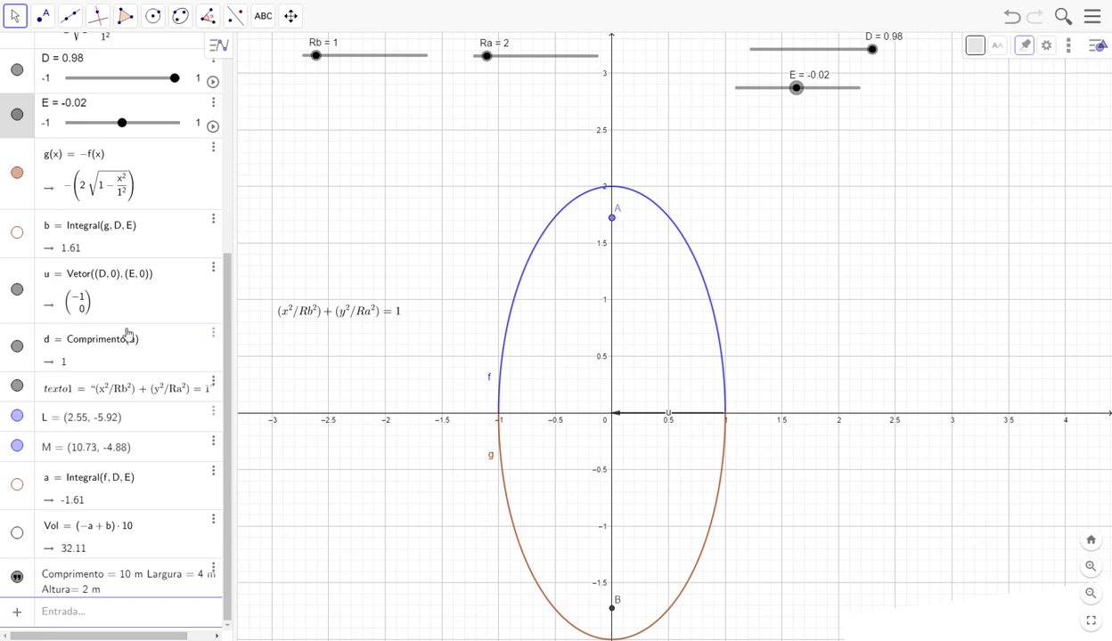
{"action": "scroll", "coordinate": [309, 190], "scroll_direction": "down", "scroll_amount": 2}
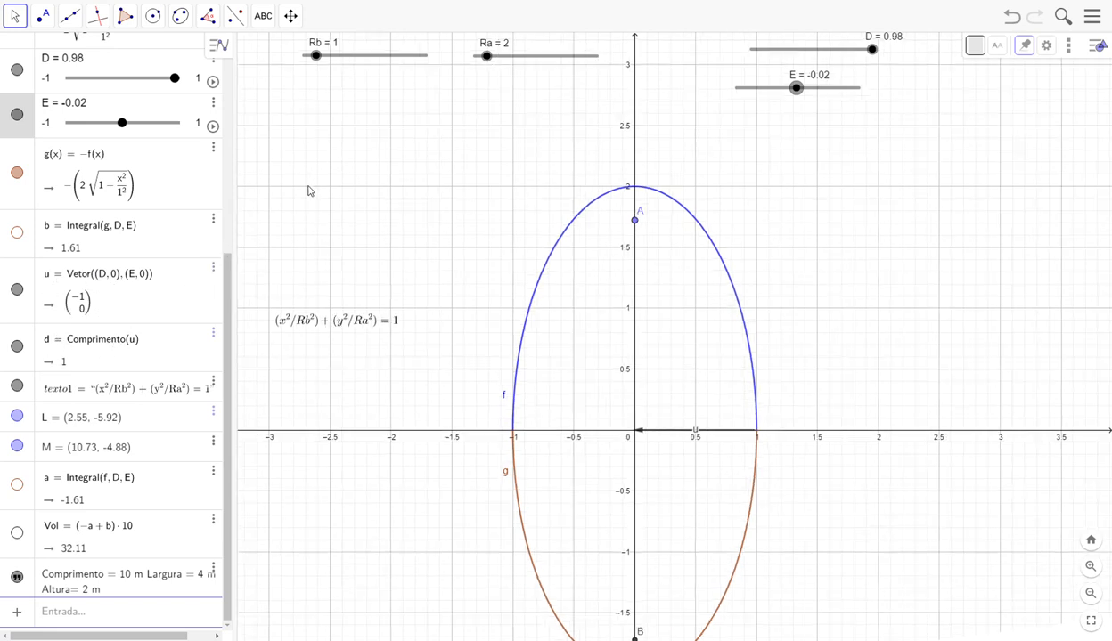
{"action": "scroll", "coordinate": [309, 196], "scroll_direction": "down", "scroll_amount": 3}
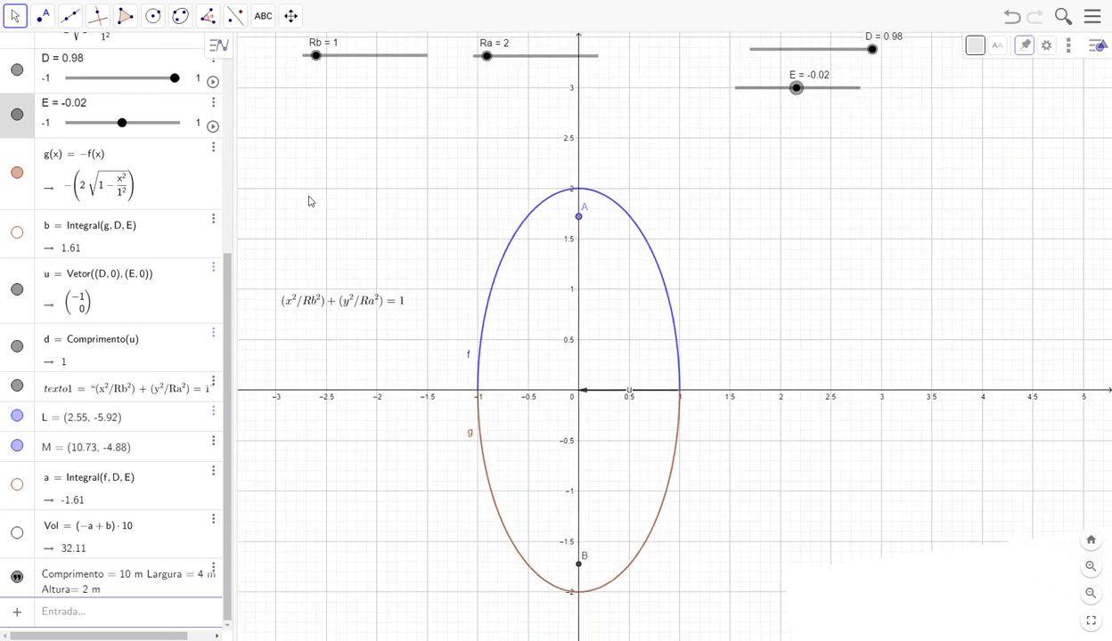
{"action": "left_click_drag", "start_coordinate": [228, 280], "coordinate": [232, 181]}
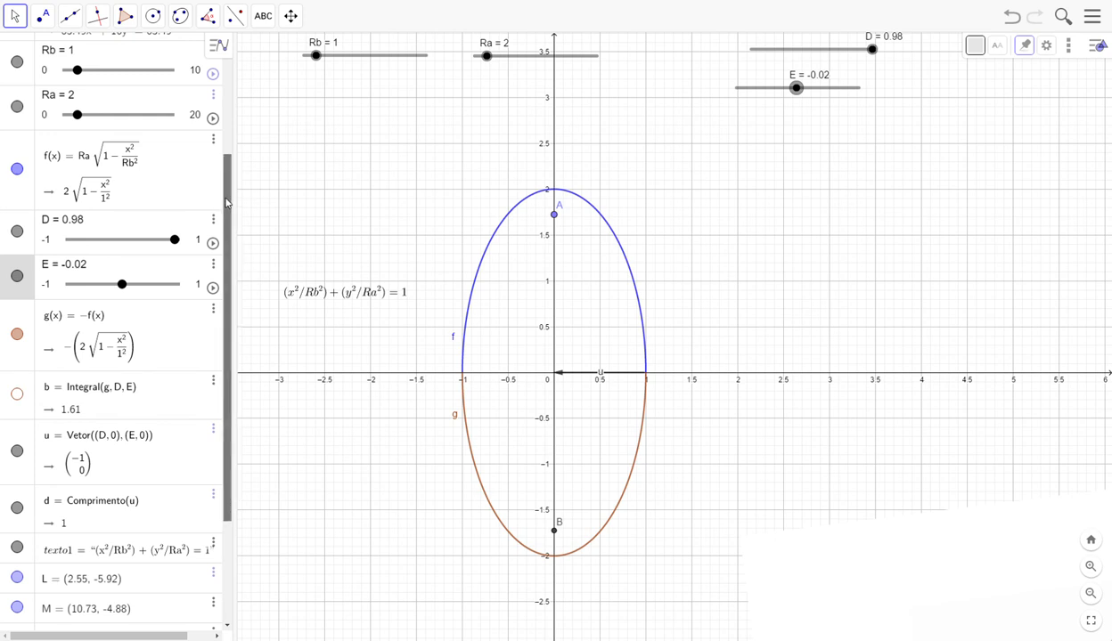
{"action": "scroll", "coordinate": [217, 248], "scroll_direction": "down", "scroll_amount": 2}
{"action": "scroll", "coordinate": [217, 248], "scroll_direction": "down", "scroll_amount": 2}
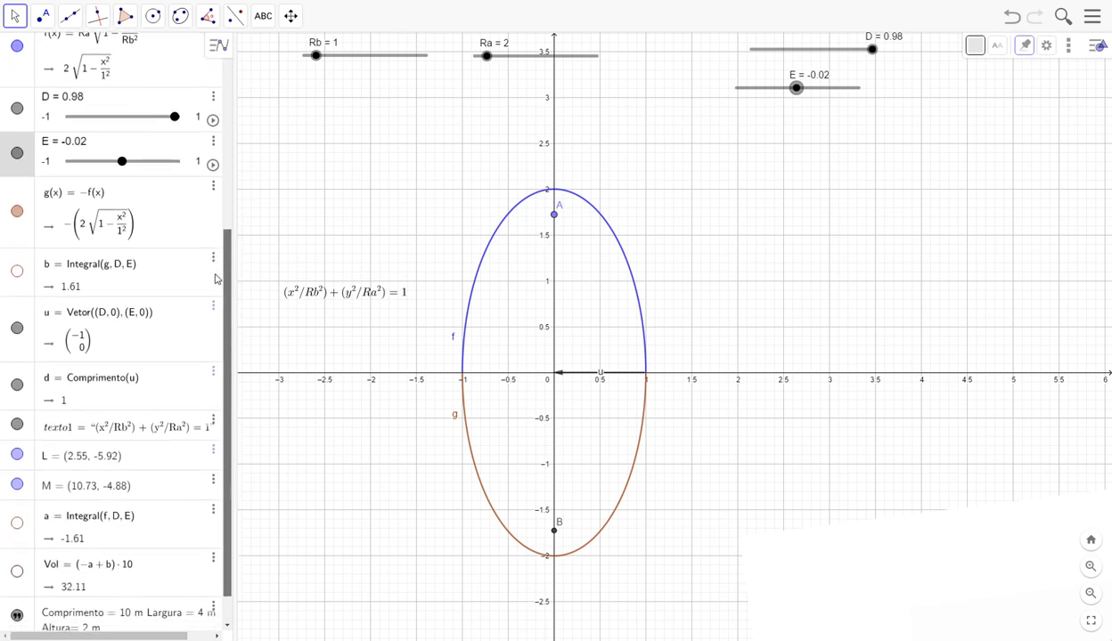
{"action": "scroll", "coordinate": [217, 278], "scroll_direction": "down", "scroll_amount": 1}
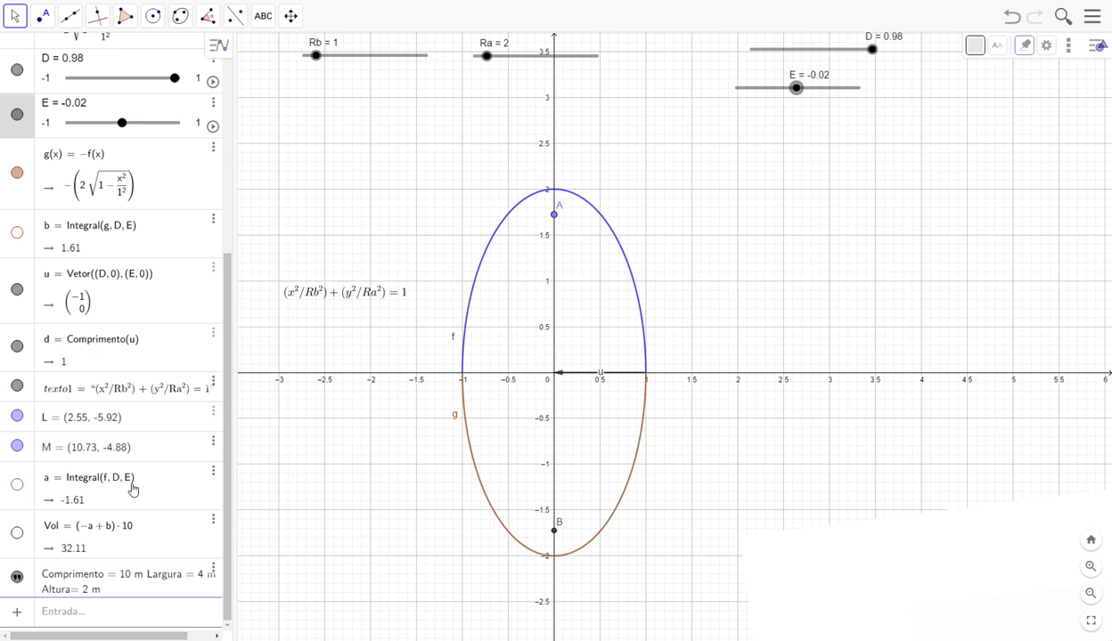
{"action": "left_click", "coordinate": [17, 485]}
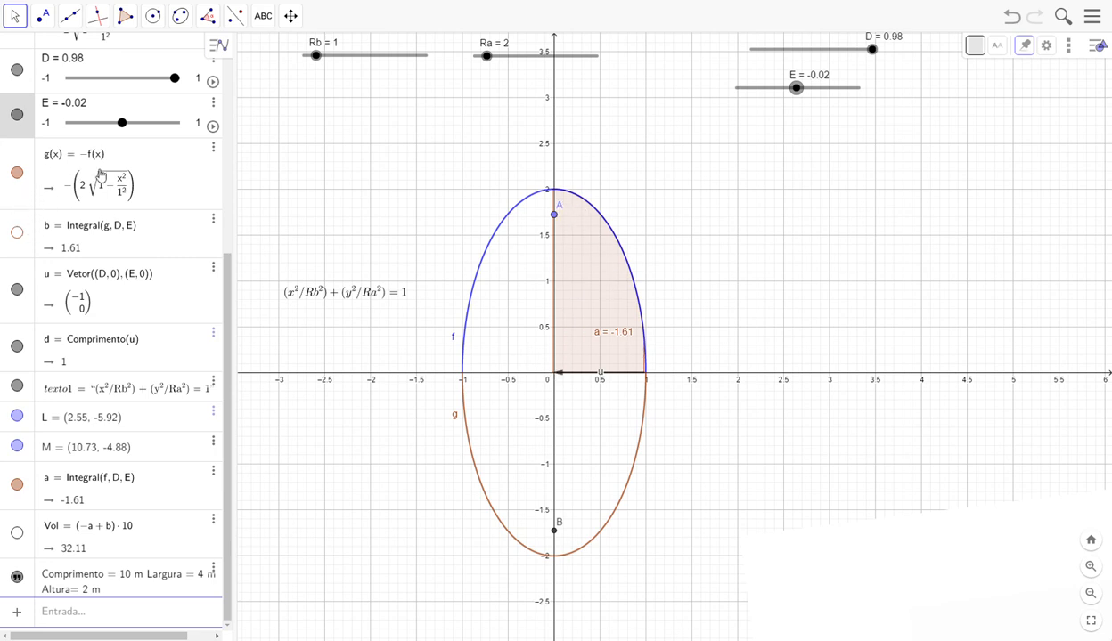
{"action": "left_click", "coordinate": [18, 233]}
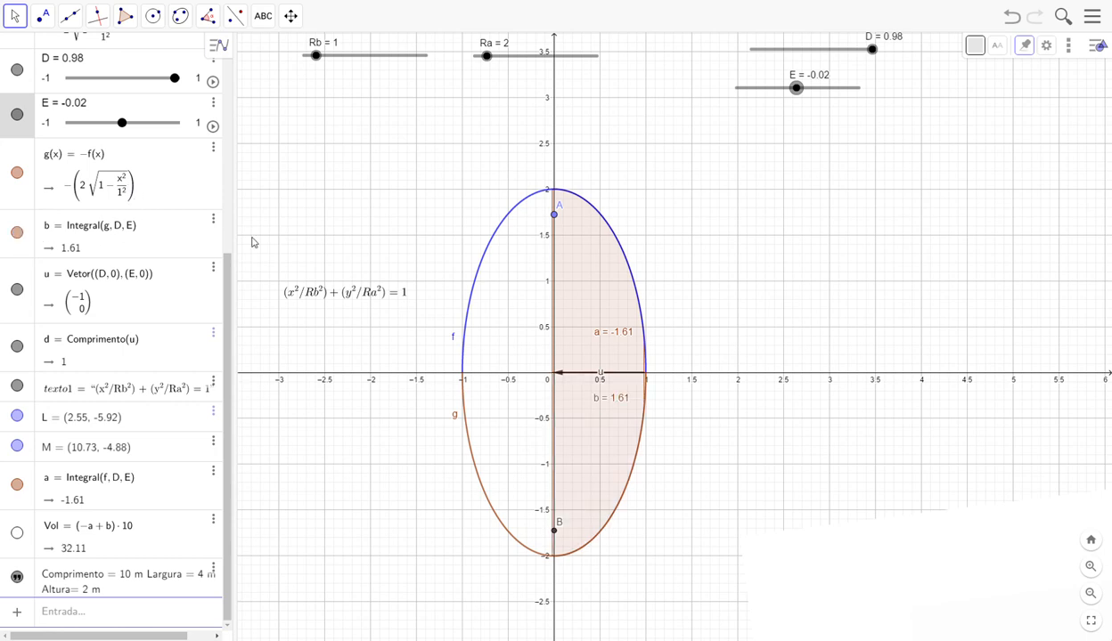